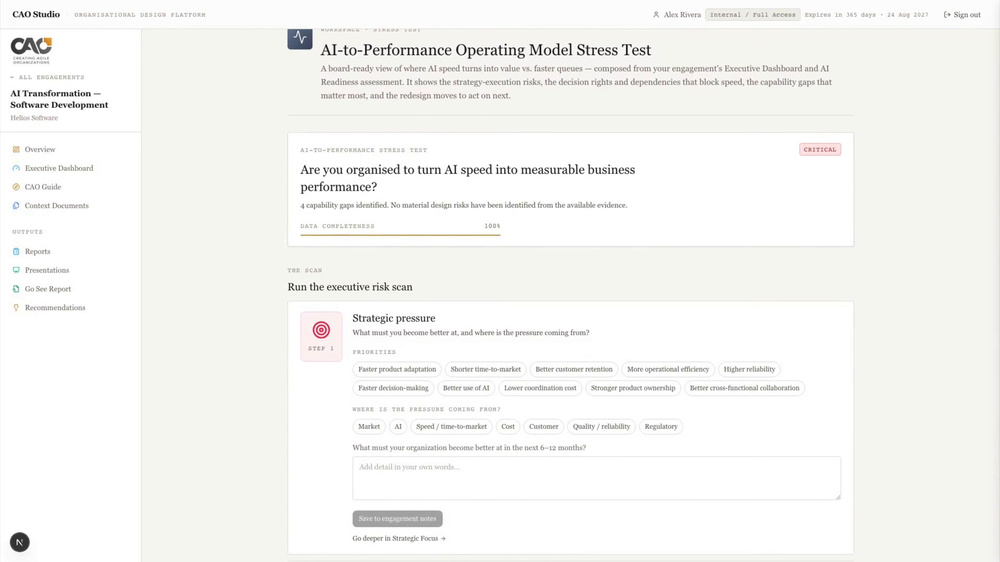
Select Faster decision-making and Better use of AI as strategic priorities, with AI and Speed / time-to-market as the pressure sources
scroll(570, 295, up, 1)
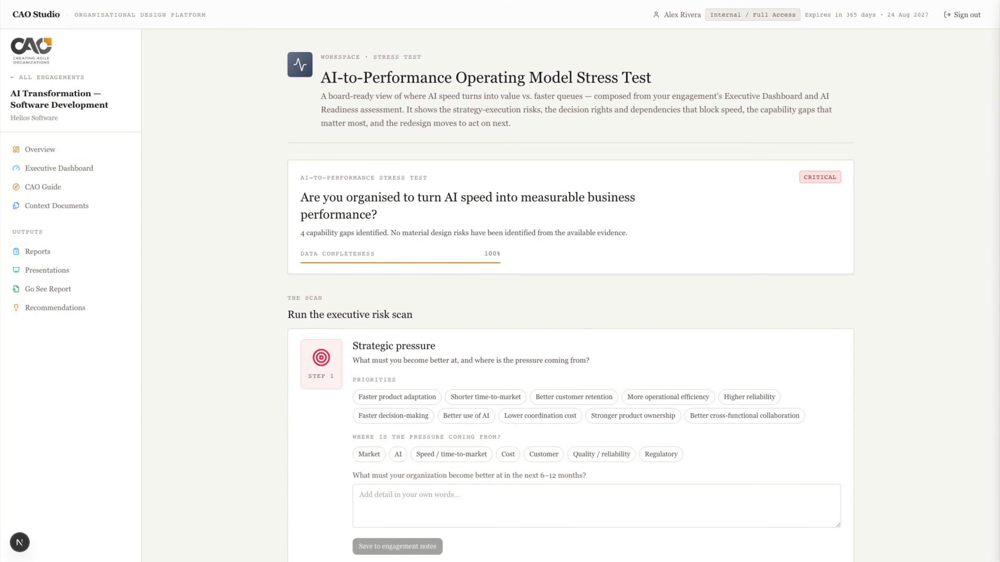
scroll(570, 294, down, 1)
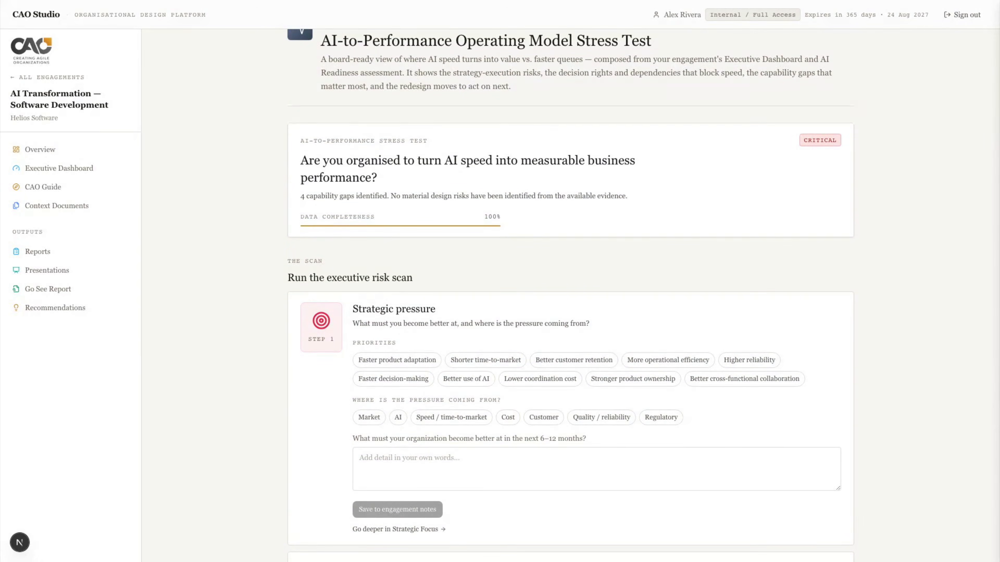
scroll(571, 295, down, 3)
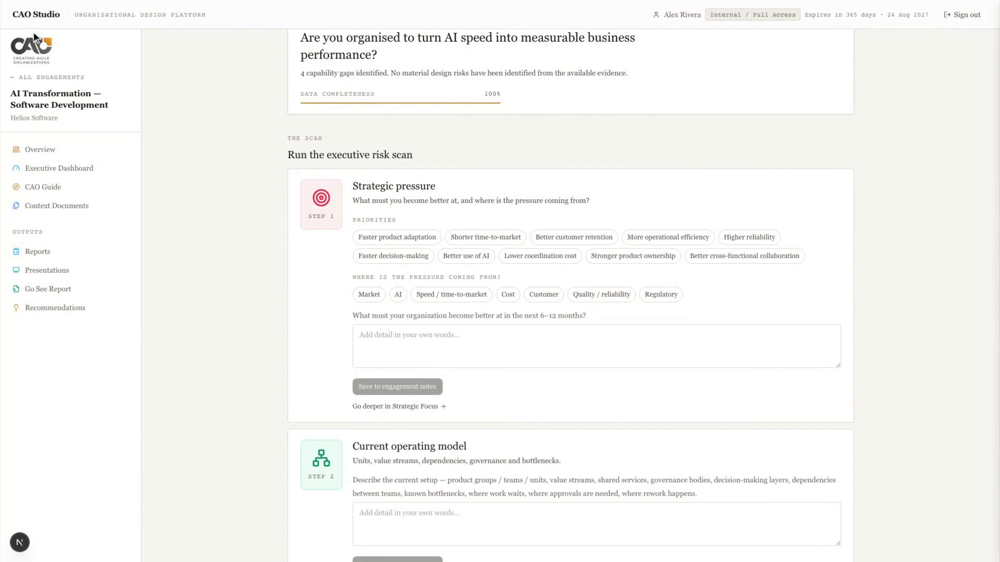
click(395, 256)
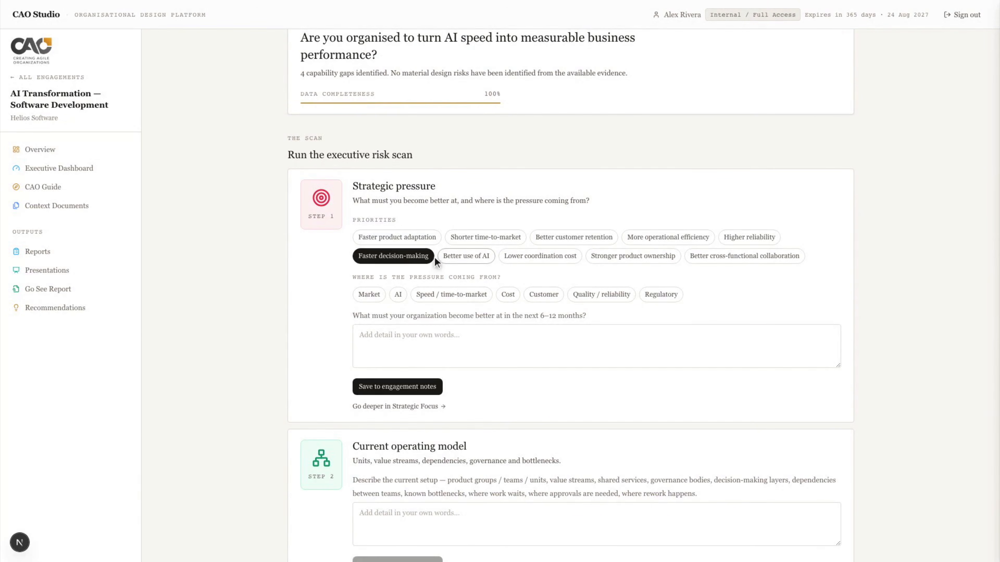
click(468, 256)
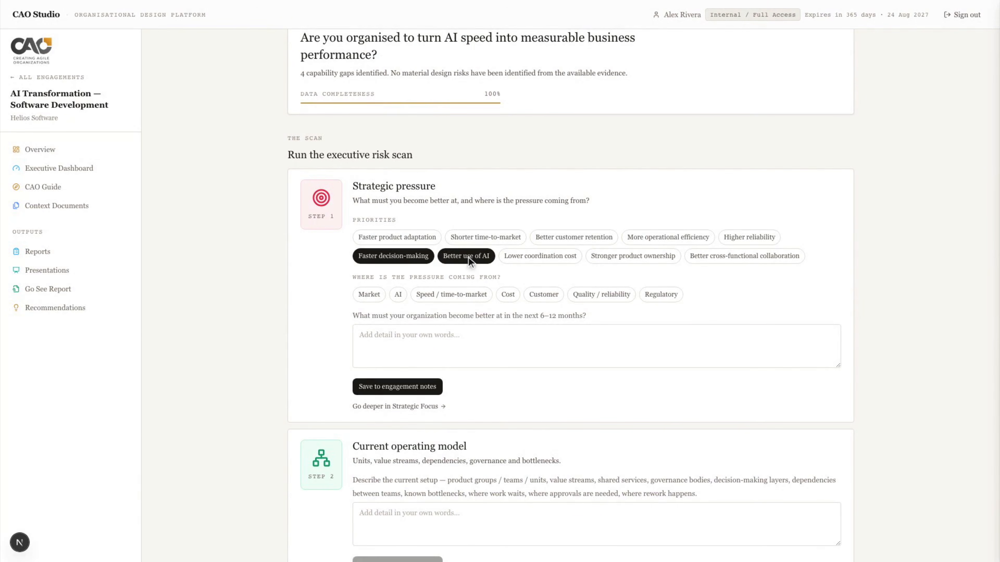
click(398, 294)
click(454, 295)
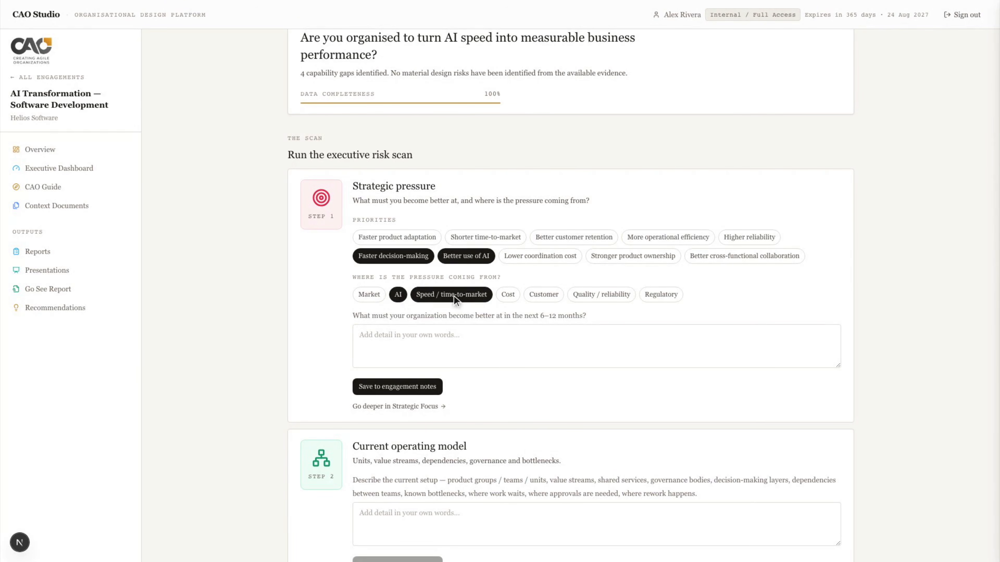
Save the strategic pressure note "Ship product changes faster without waiting on a shared platform and a single release-approval gate."
text(Ship product changes faster without waiting on a shared platform and a single release-approval gate.)
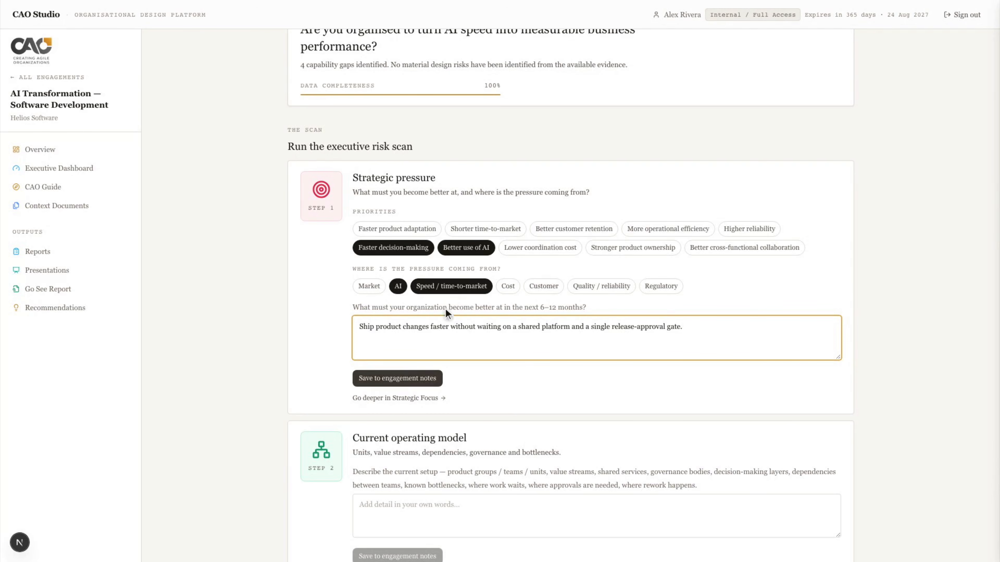
click(399, 378)
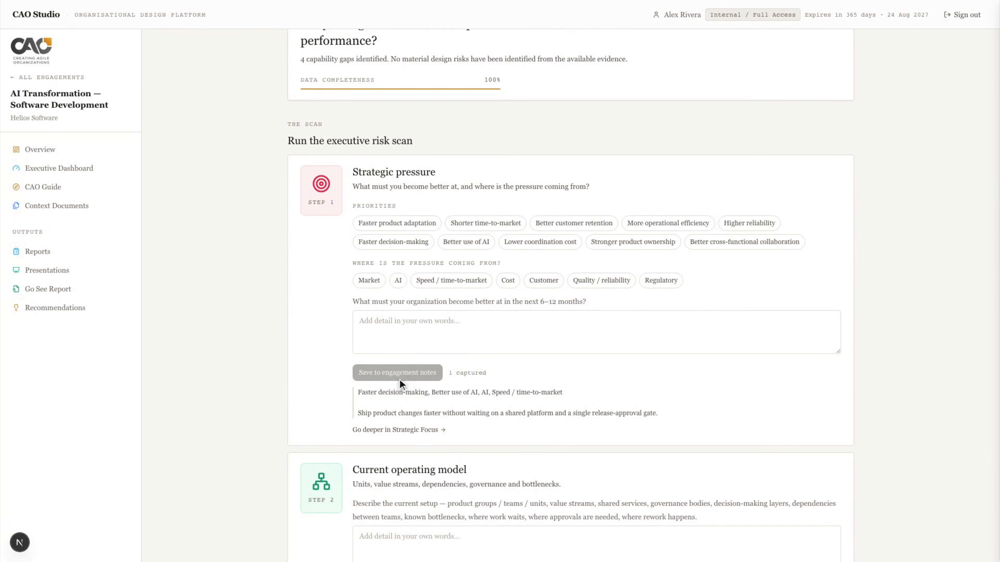
Save the operating model note "Product teams for Payments, Commerce and Analytics all depend on one Developer Experience Platform, and every release waits on a central approval gate."
scroll(399, 379, down, 6)
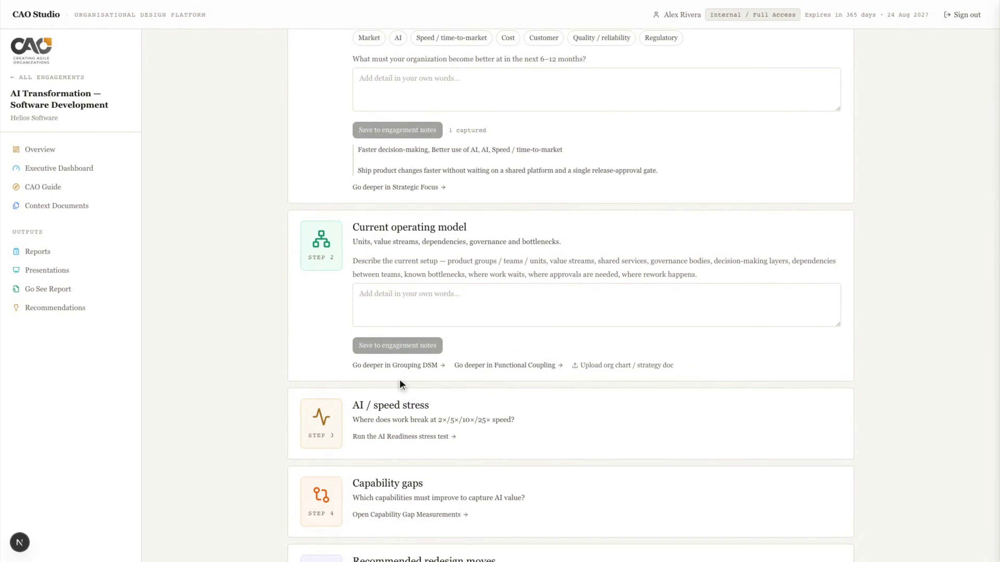
text(Product teams for Payments, Commerce and Analytics all depend on one Developer Experience Platform, and every release waits on a central approval gate.)
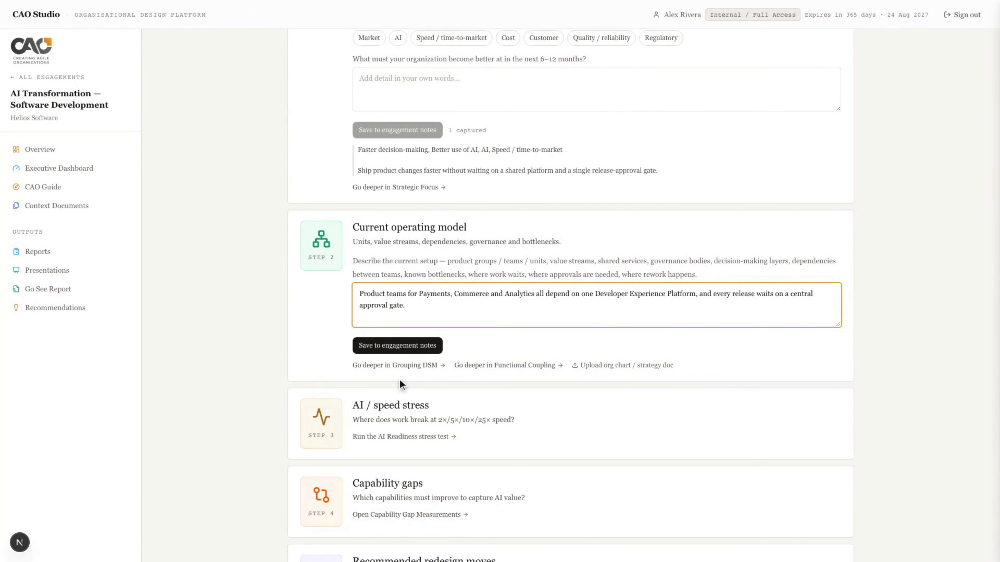
click(399, 345)
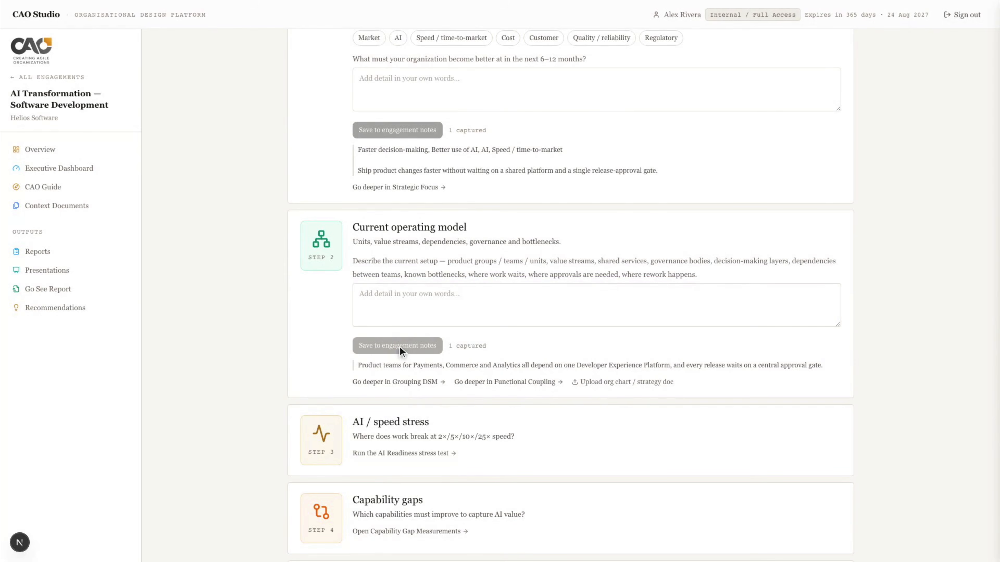
Open the AI Readiness stress test and describe the workflow "Release approval for the AI code-assistant platform" for the Developer Experience Platform area
scroll(399, 346, down, 4)
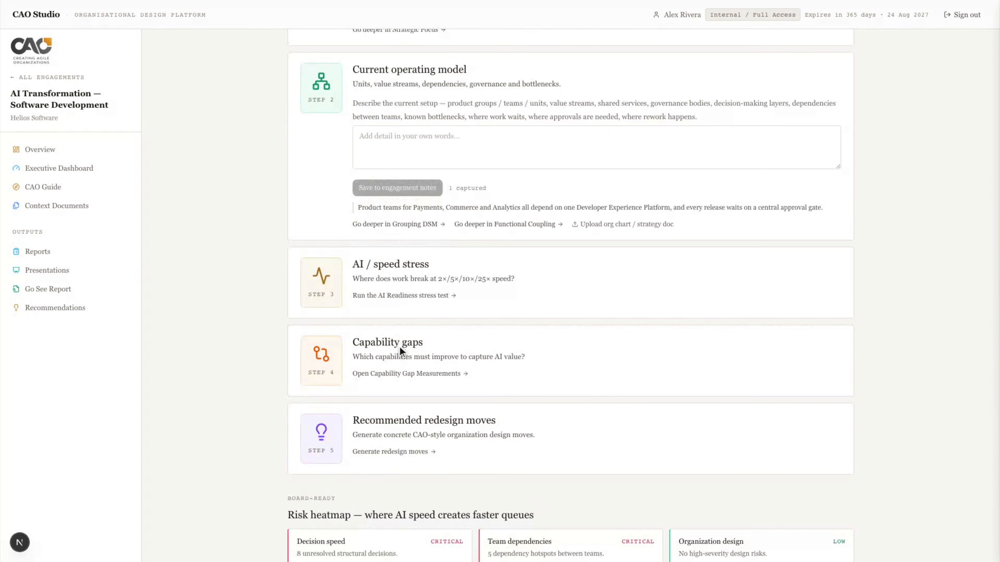
click(407, 296)
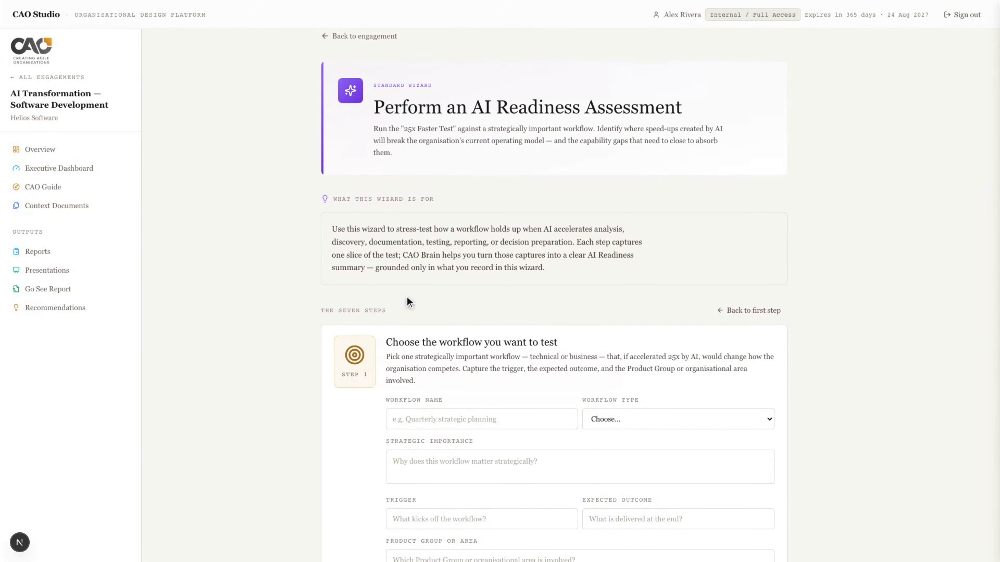
scroll(407, 296, down, 4)
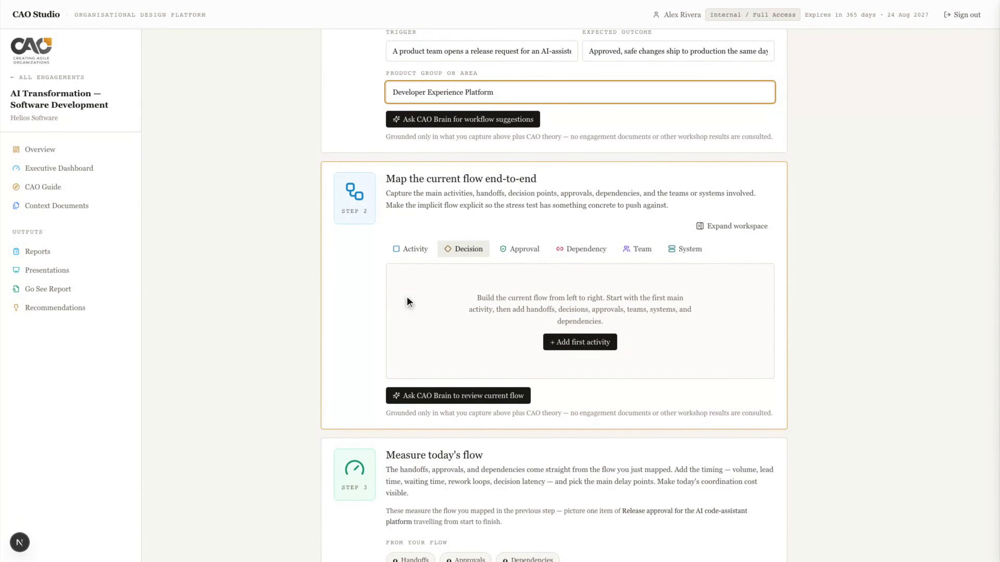
Expand the current-flow workspace and record 40 releases per week, 9 days lead time, 6 days waiting, 3 days decision latency and 2 rework loops
click(733, 226)
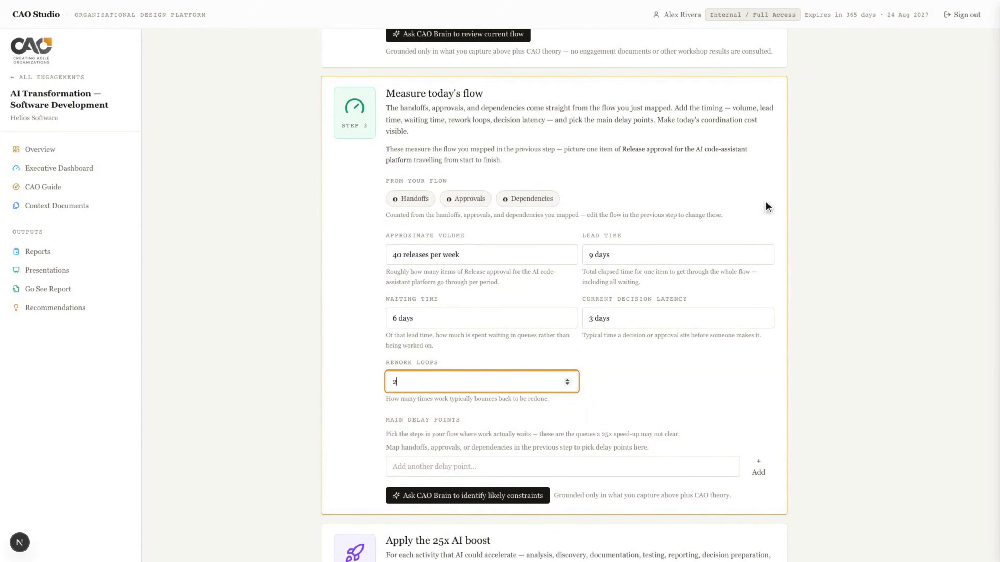
Add "Code review and release checks" (testing, 25x, medium) and "Change documentation and notes" (documentation, 10x, high), and ask CAO Brain for AI acceleration assumptions
scroll(766, 203, down, 6)
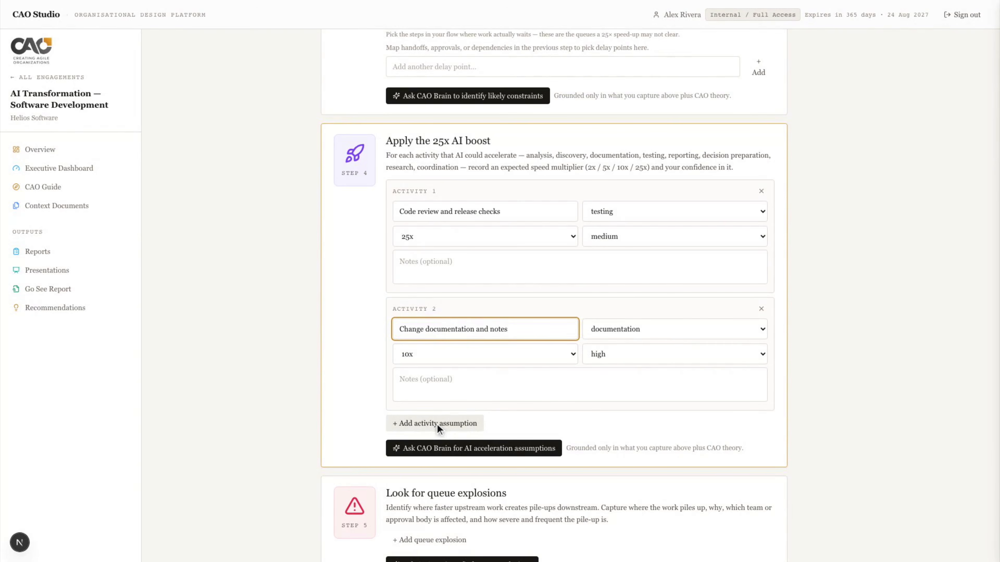
click(476, 451)
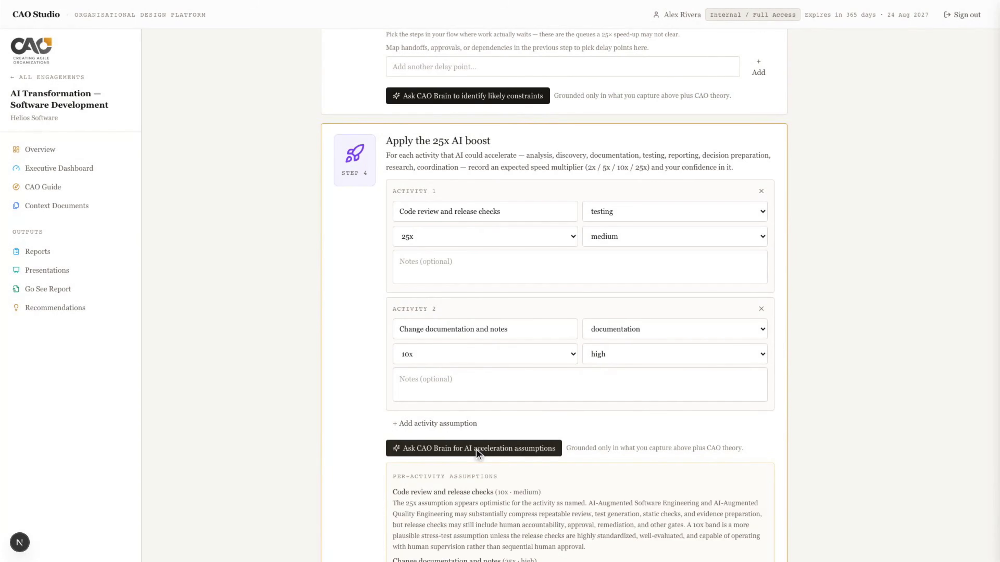
scroll(477, 452, down, 8)
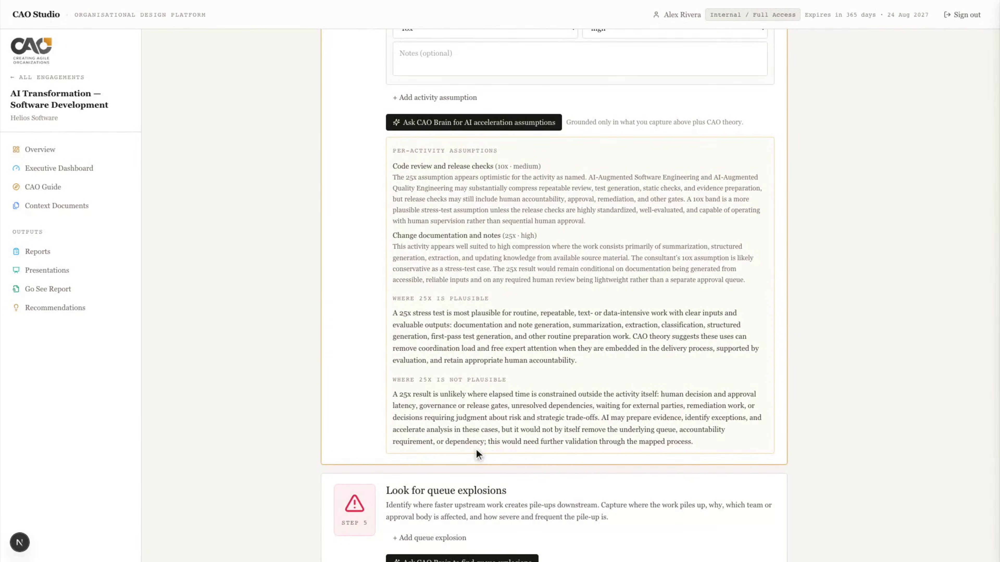
scroll(475, 449, down, 2)
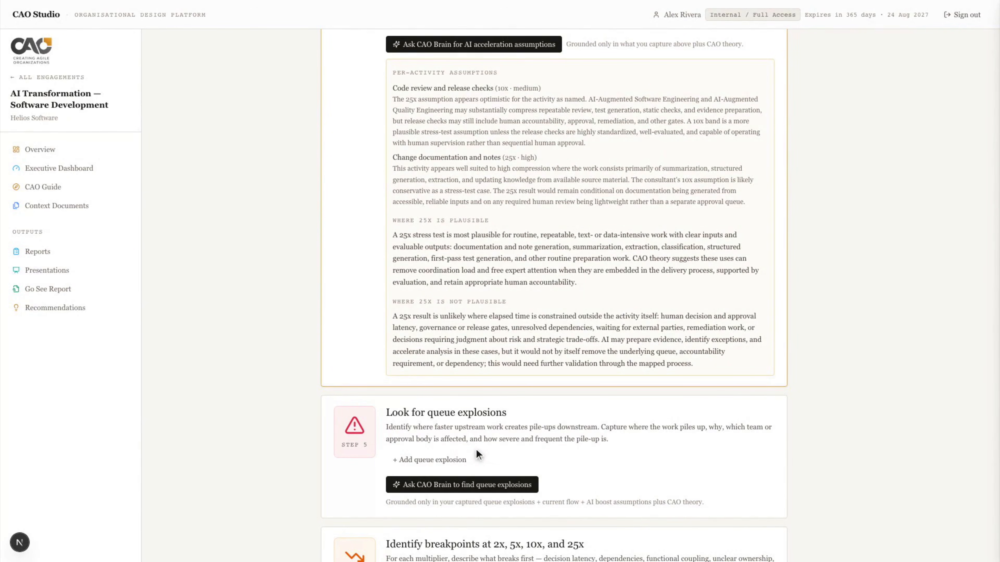
Add a queue explosion at the Central release approval board affecting the Release board, describe its cause, and ask CAO Brain to find queue explosions
scroll(477, 451, down, 4)
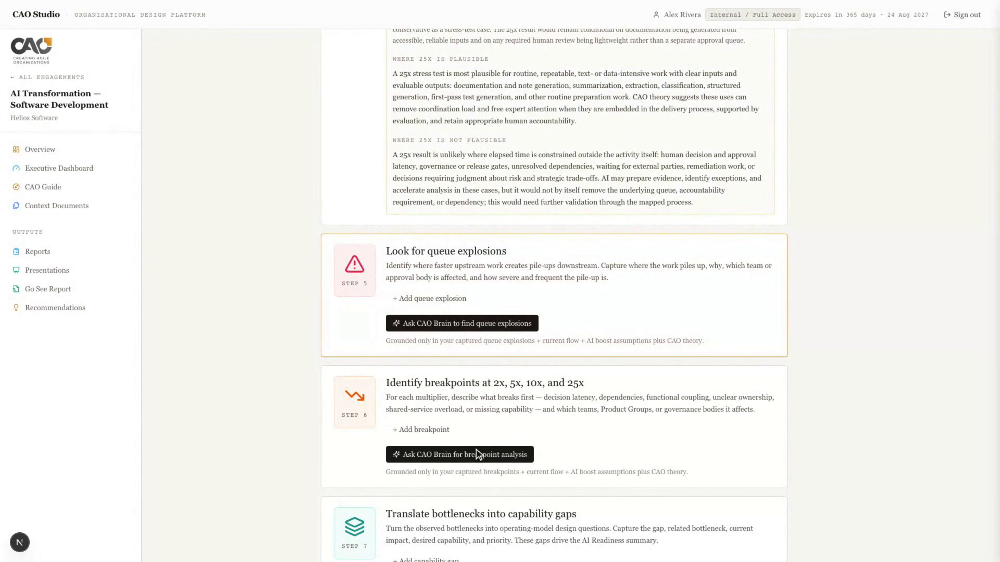
click(430, 299)
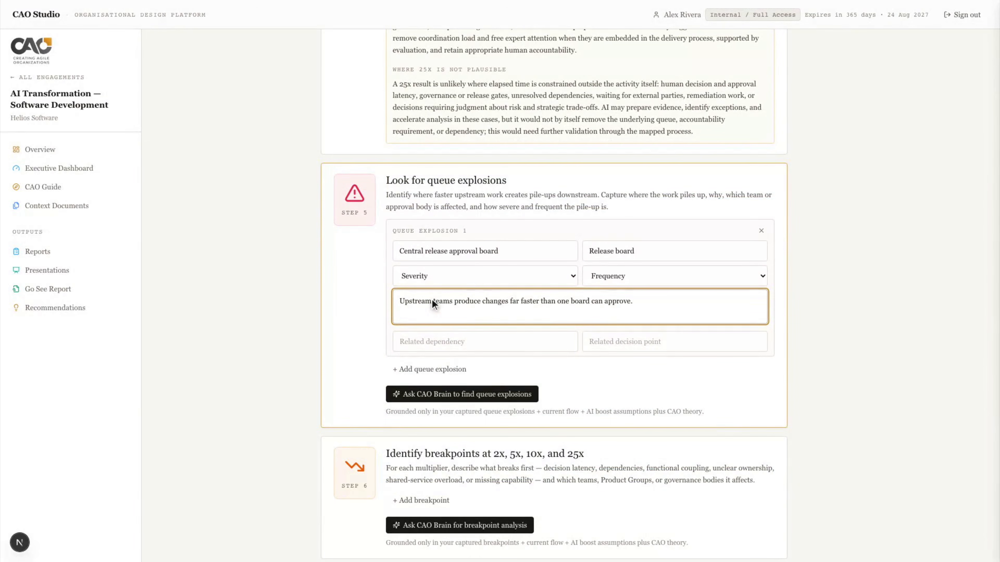
click(463, 395)
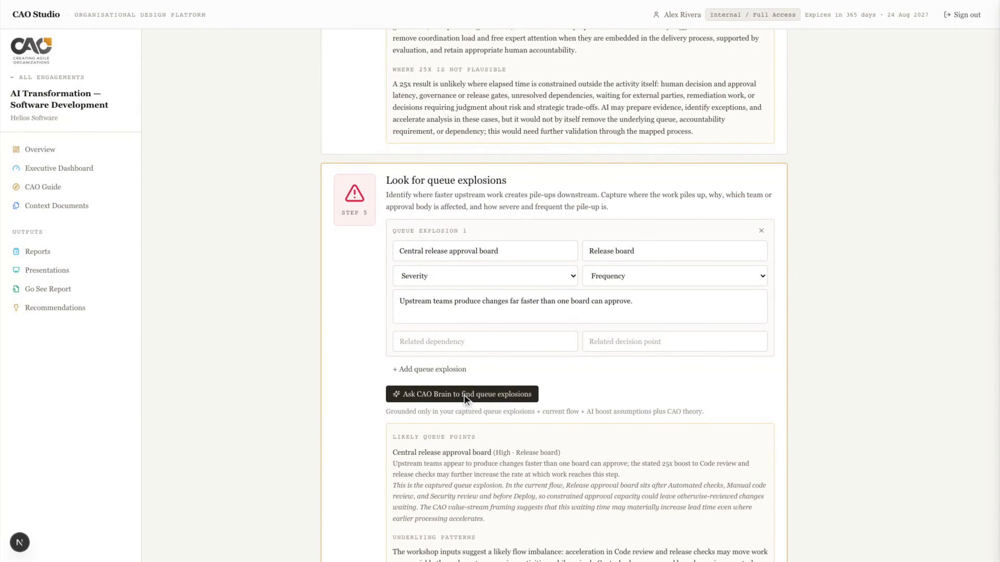
scroll(464, 394, down, 5)
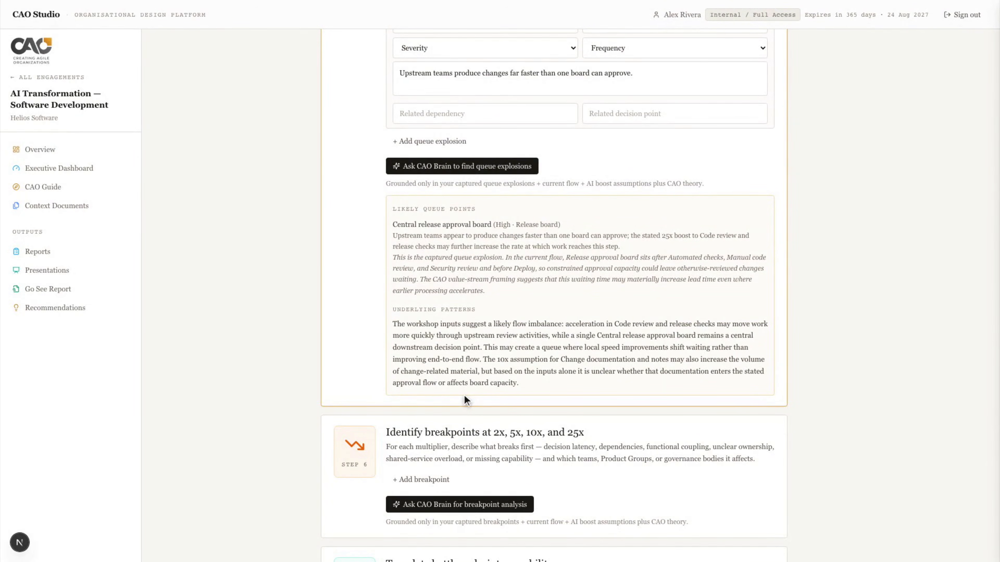
scroll(464, 394, down, 2)
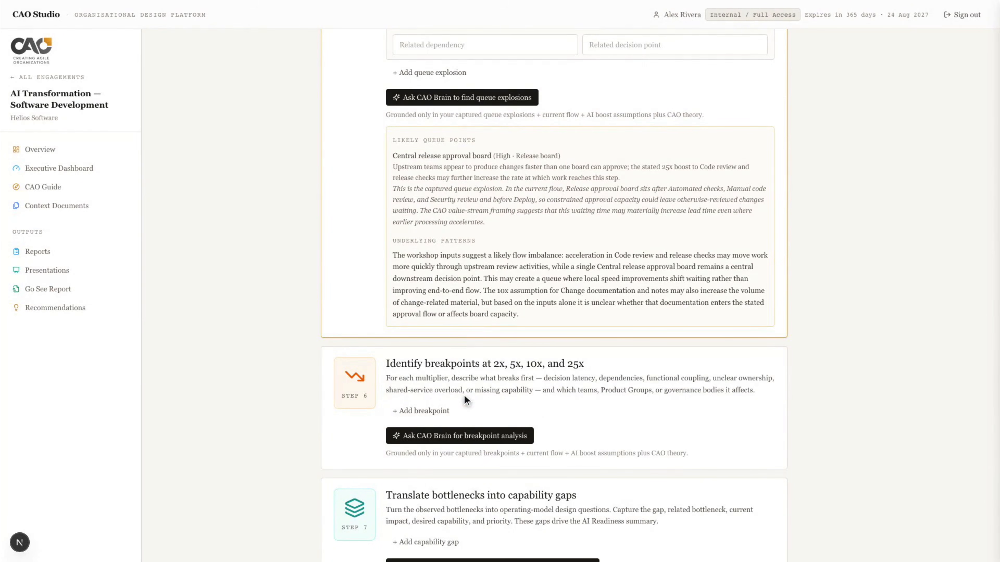
Add a 5x breakpoint for the Central release board with its cause and impact, and ask CAO Brain for breakpoint analysis
scroll(464, 395, down, 3)
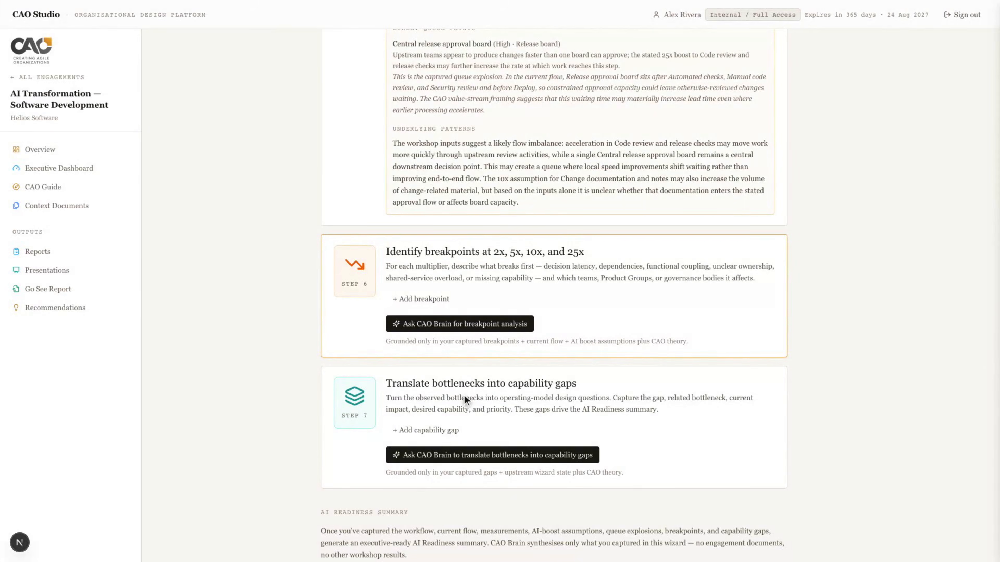
click(421, 299)
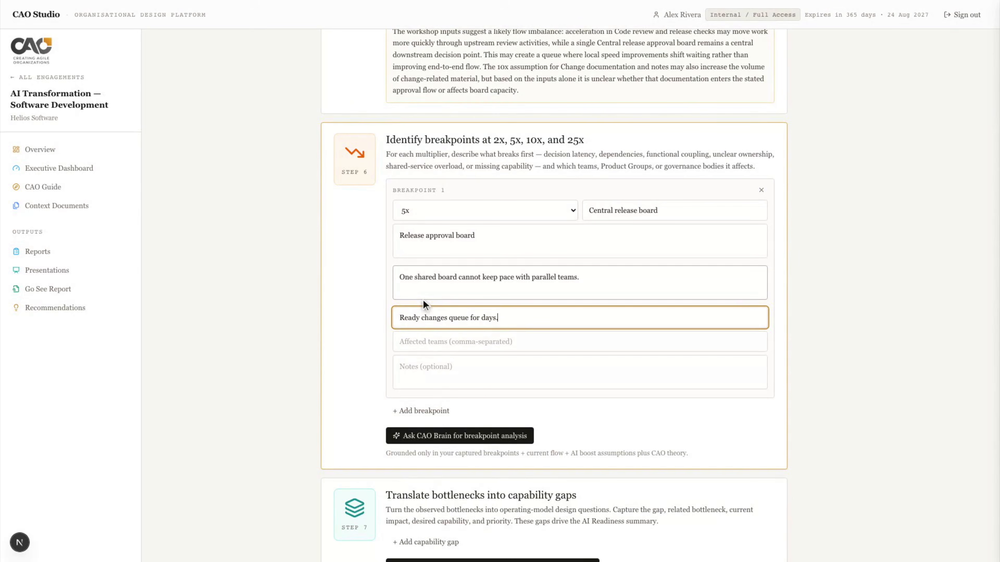
click(462, 438)
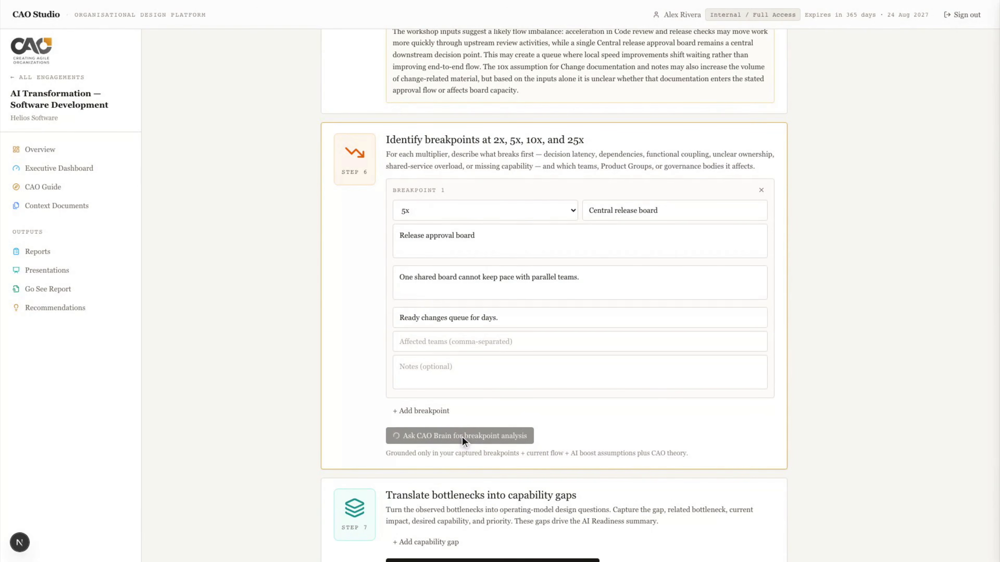
scroll(462, 437, down, 7)
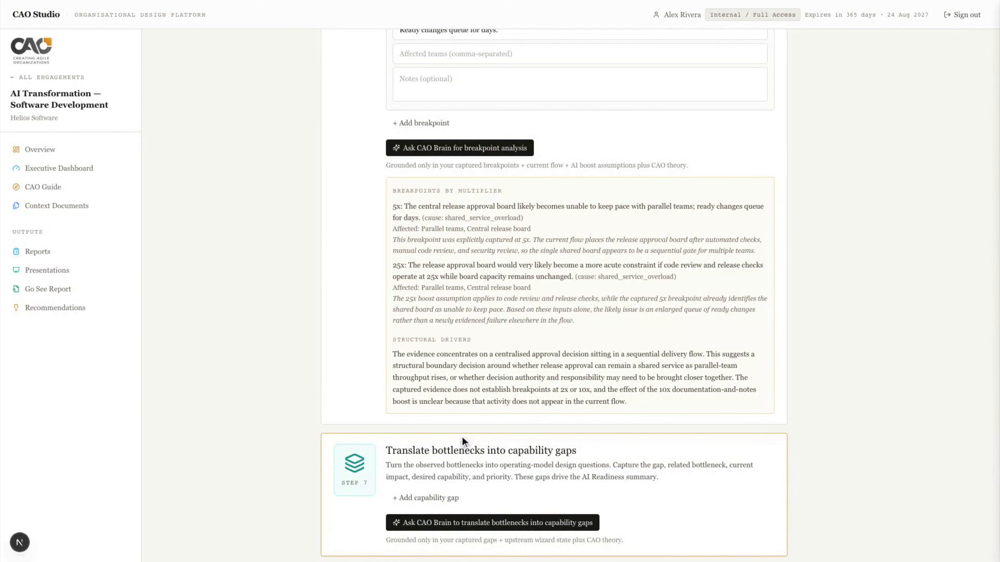
Add a high-priority "more decision rights closer to work" capability gap targeting delegated release authority for low-risk changes, and generate the AI Readiness summary
scroll(461, 436, down, 2)
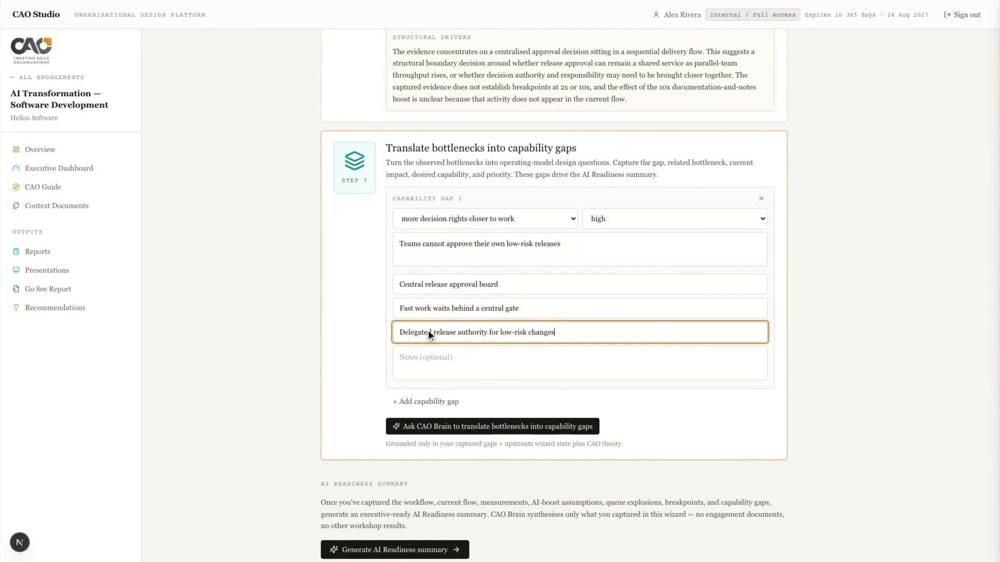
scroll(428, 331, down, 2)
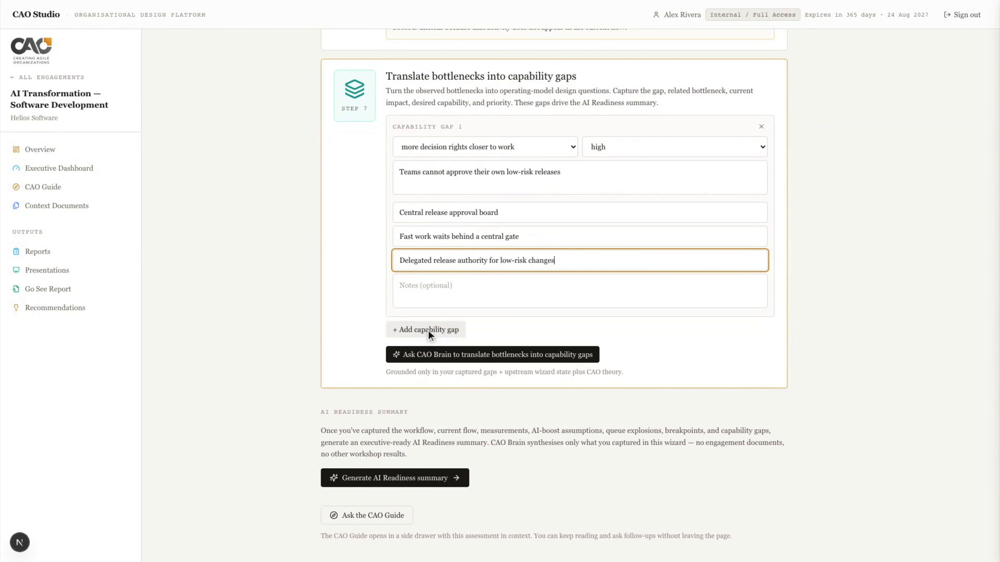
click(396, 478)
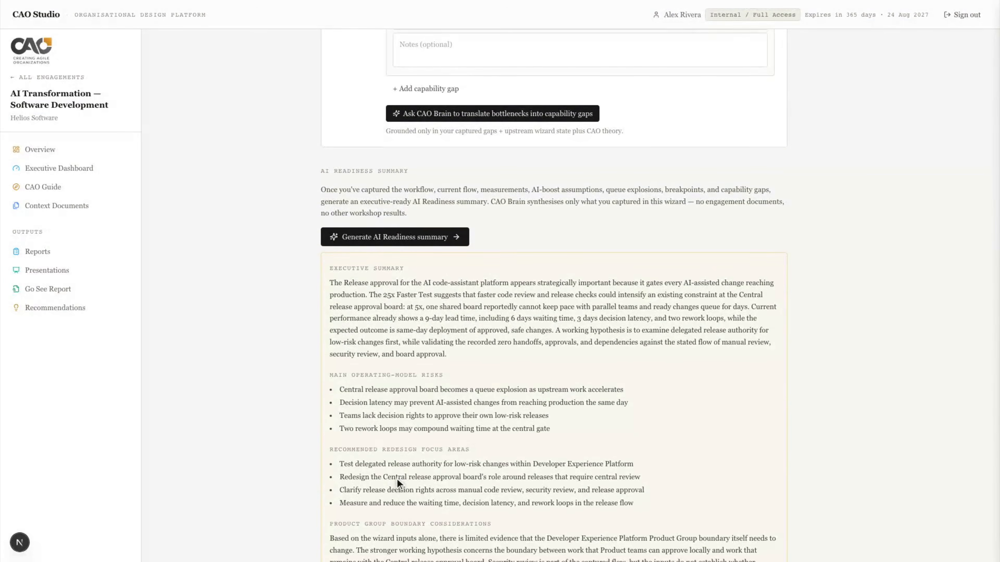
Review the stress test's risk heatmap, top design tensions, AI bottleneck prediction, and redesign moves with next 30-day actions
scroll(397, 478, down, 3)
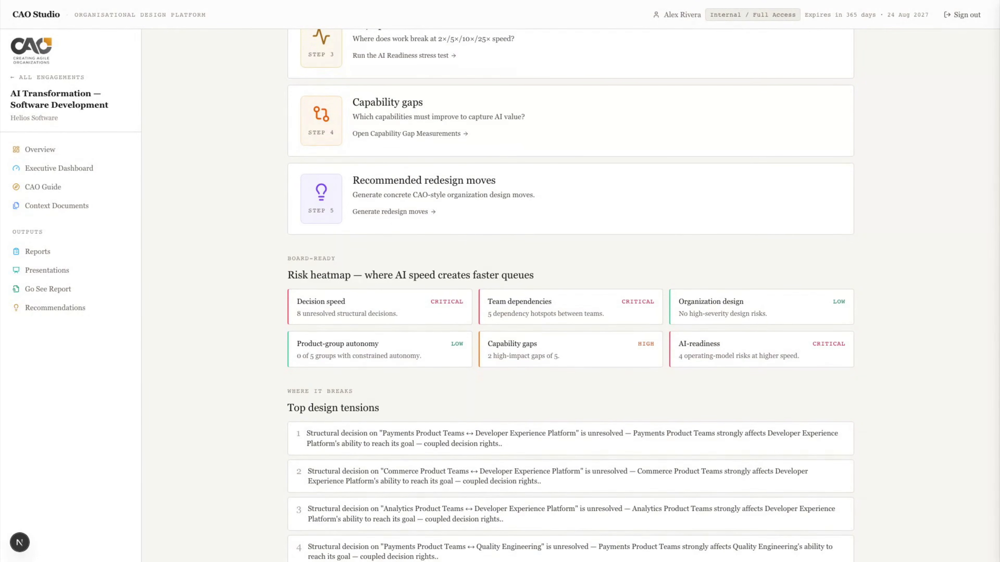
scroll(570, 295, down, 1)
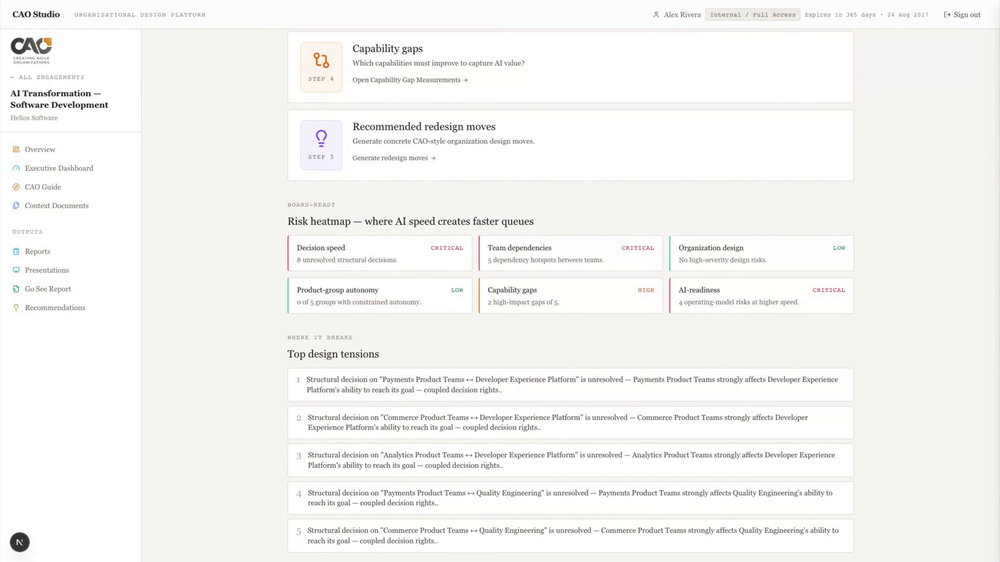
scroll(570, 295, down, 2)
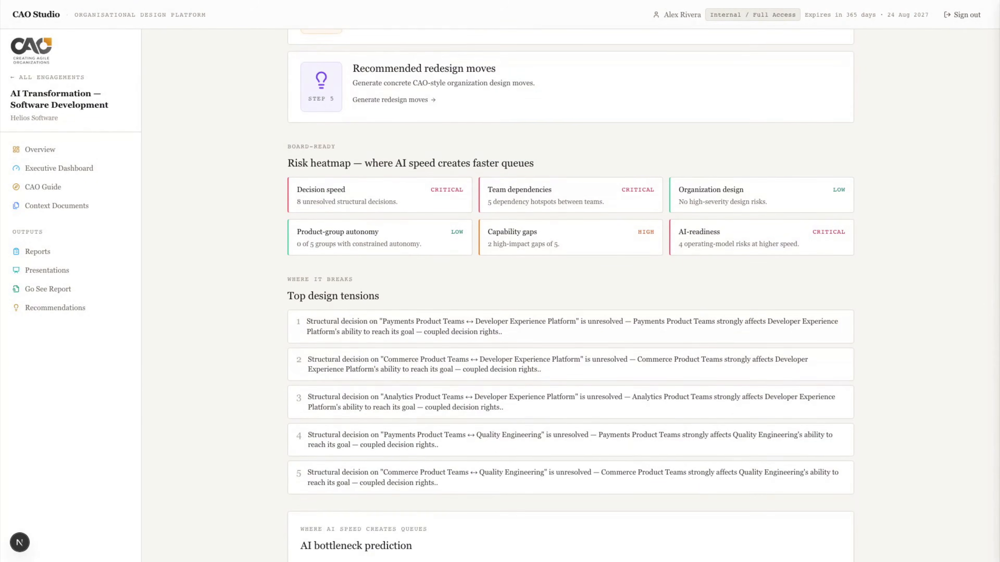
scroll(570, 295, down, 1)
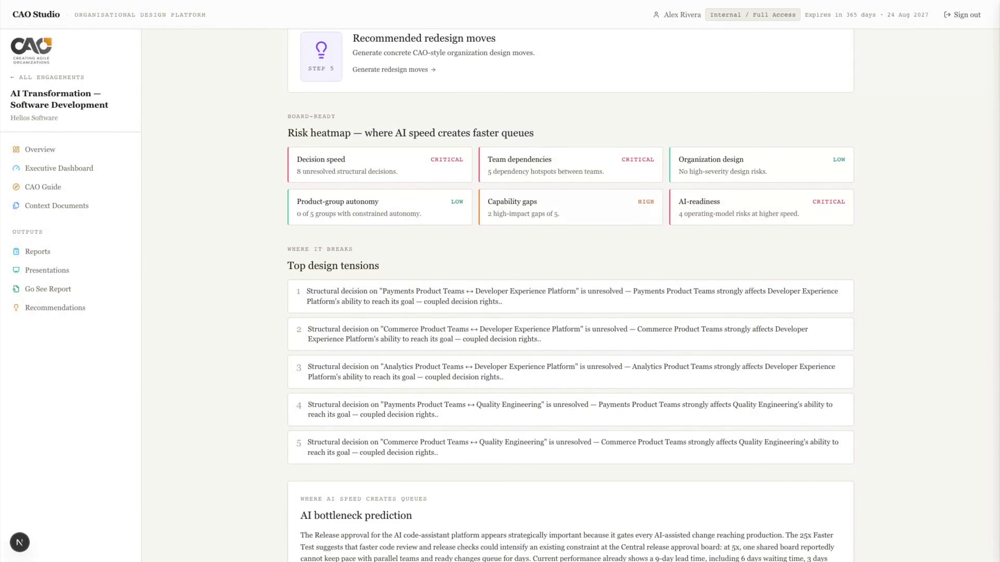
scroll(570, 295, down, 8)
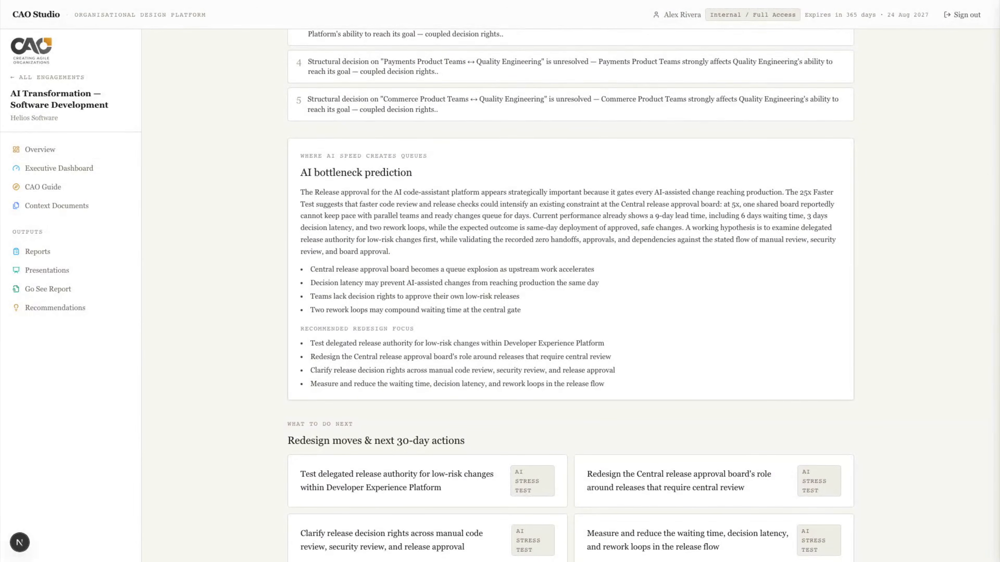
scroll(570, 295, down, 3)
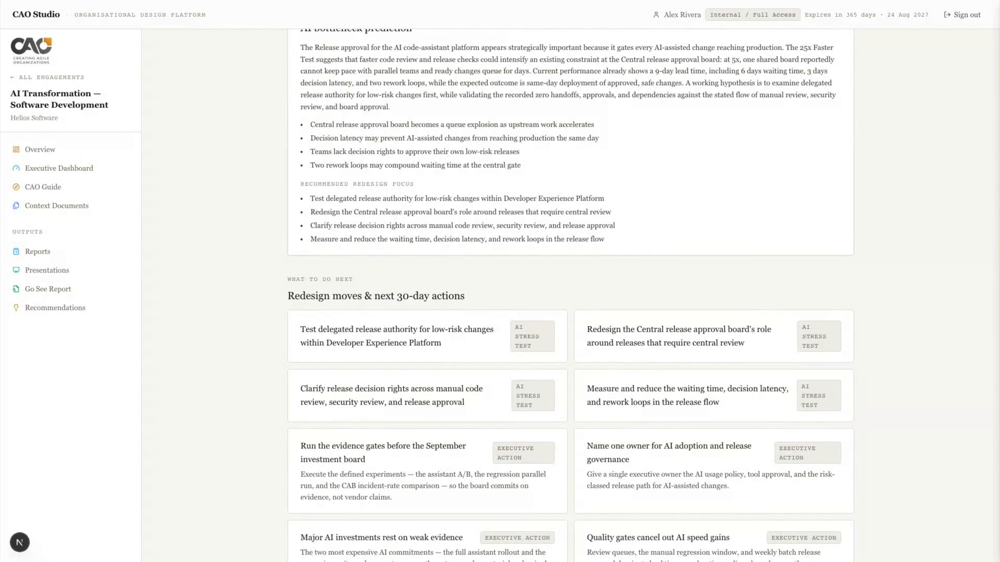